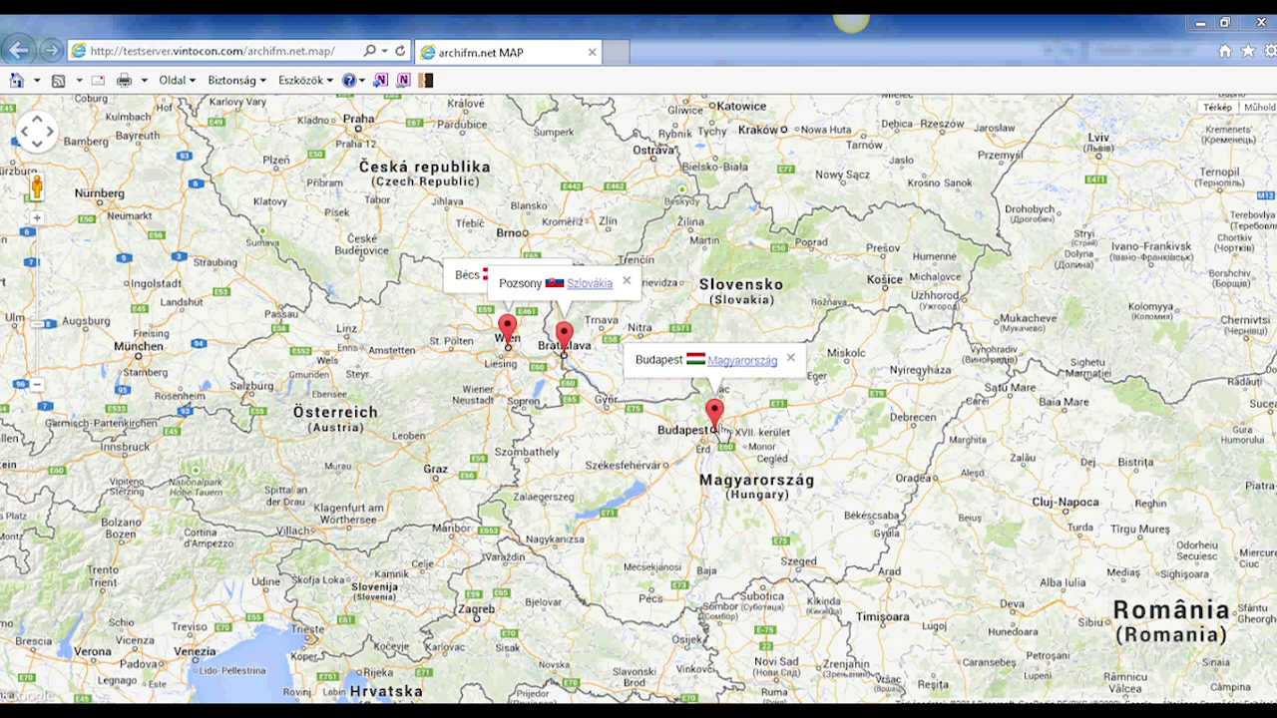
Step: On the map, find the Graphisoft Park site in Budapest and open the model of Building 'G'
scroll(718, 419, "up", 4)
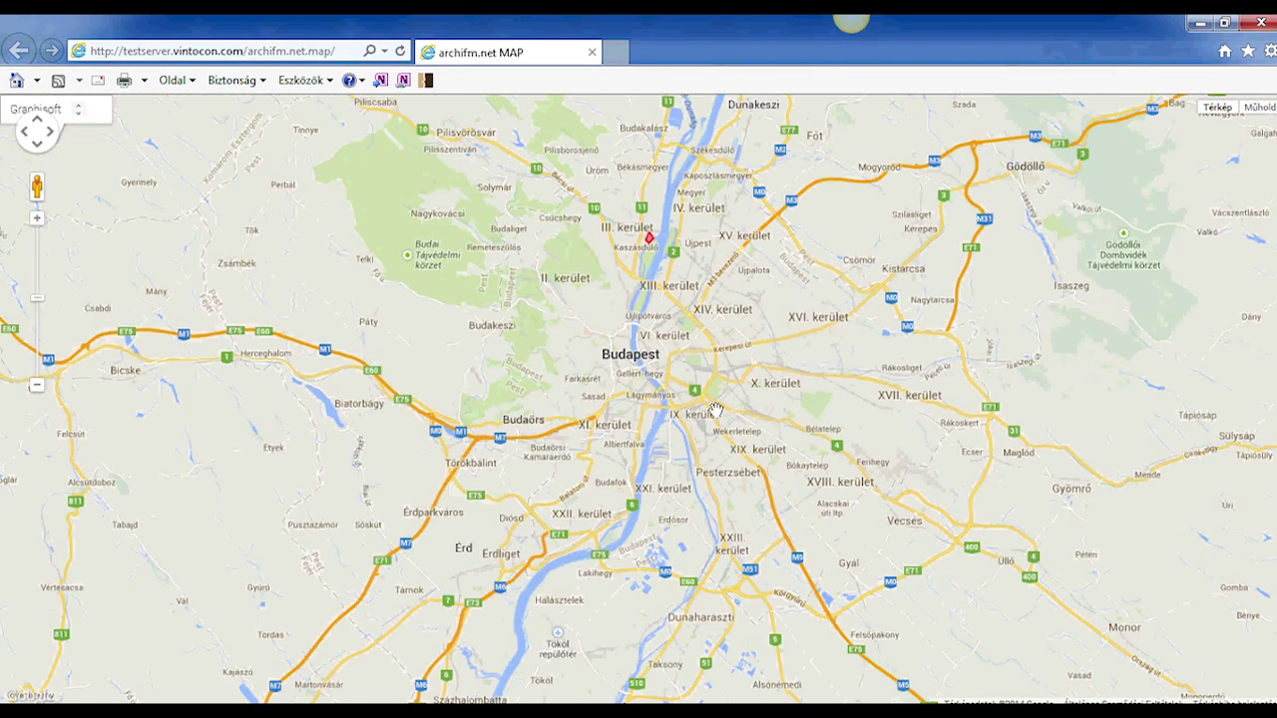
scroll(651, 235, "up", 2)
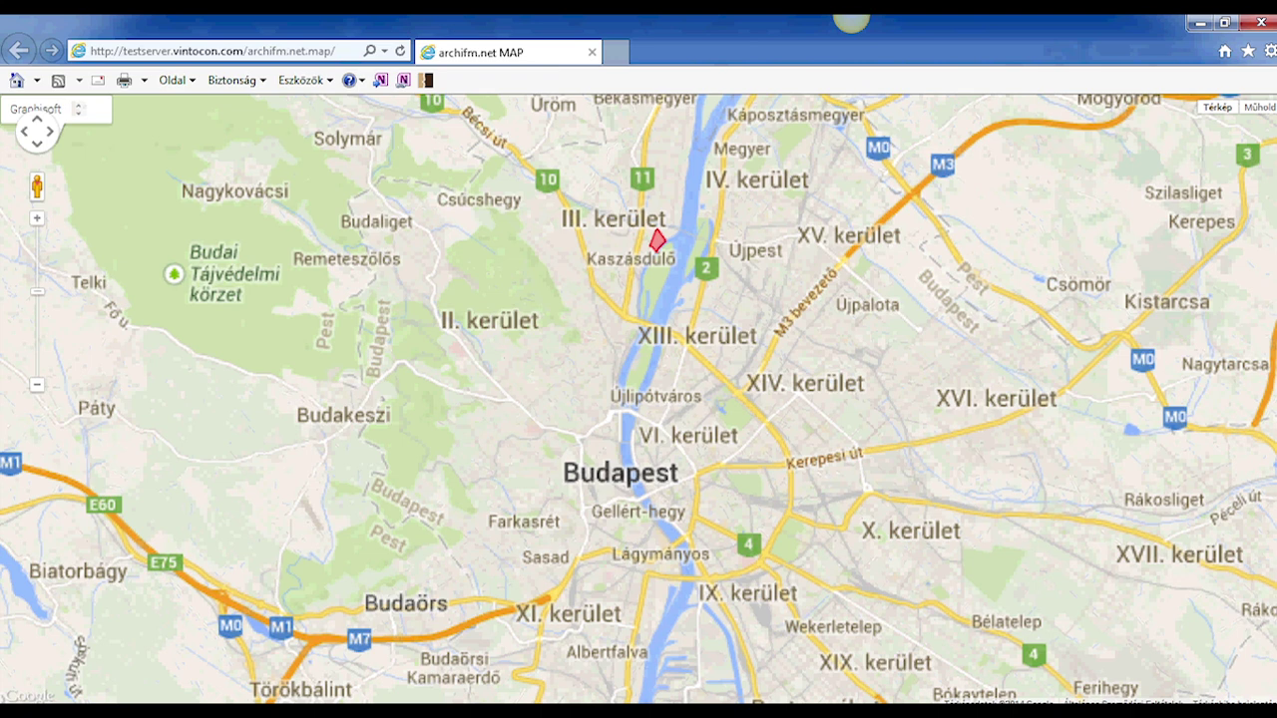
scroll(641, 235, "up", 2)
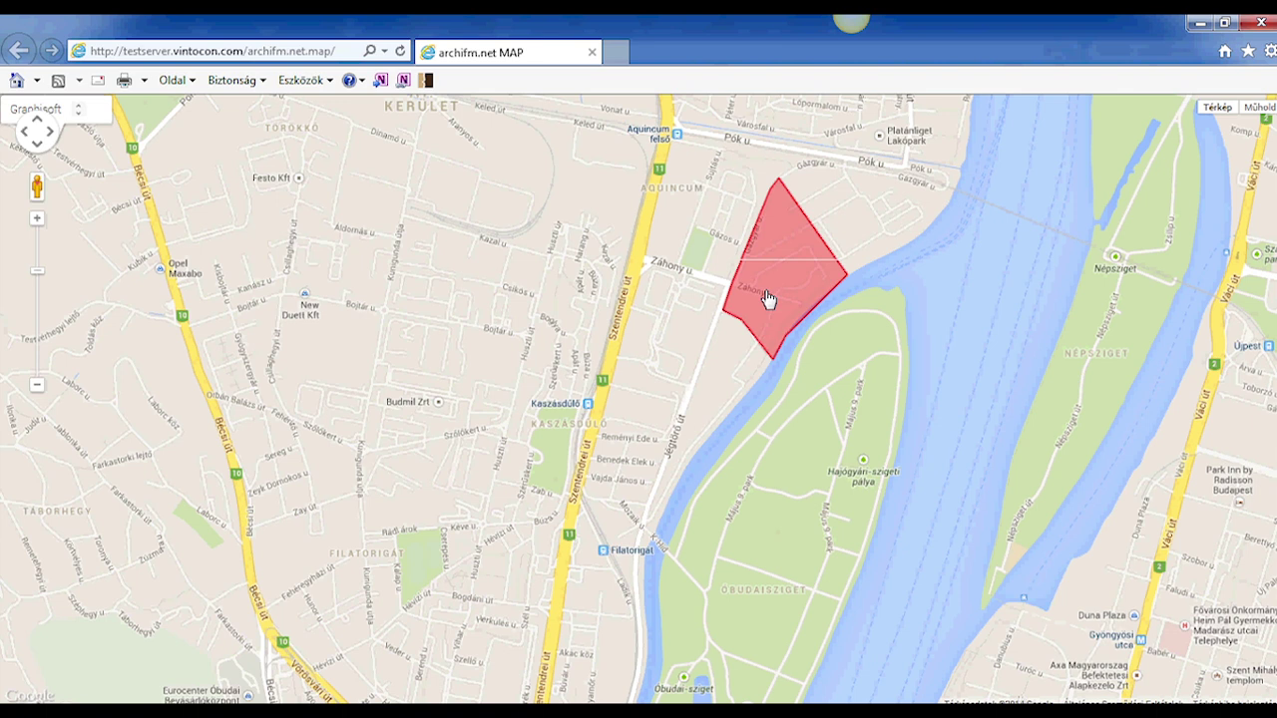
left_click(768, 299)
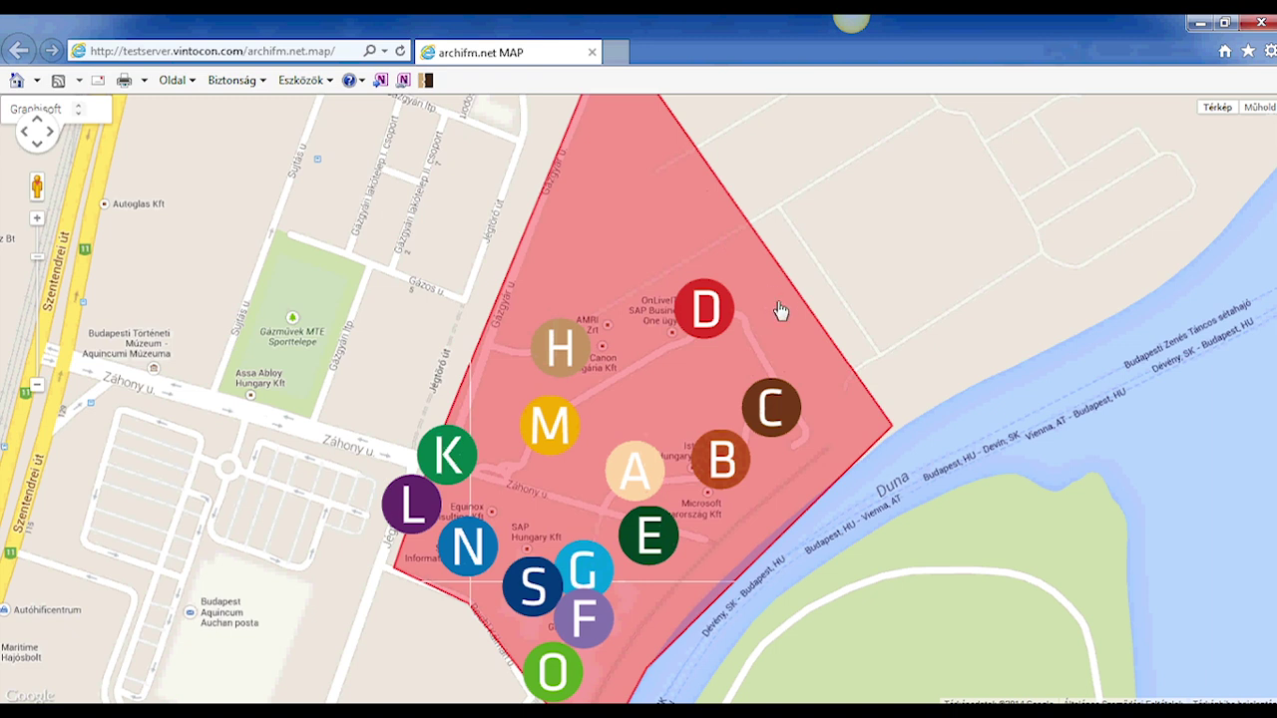
left_click(590, 571)
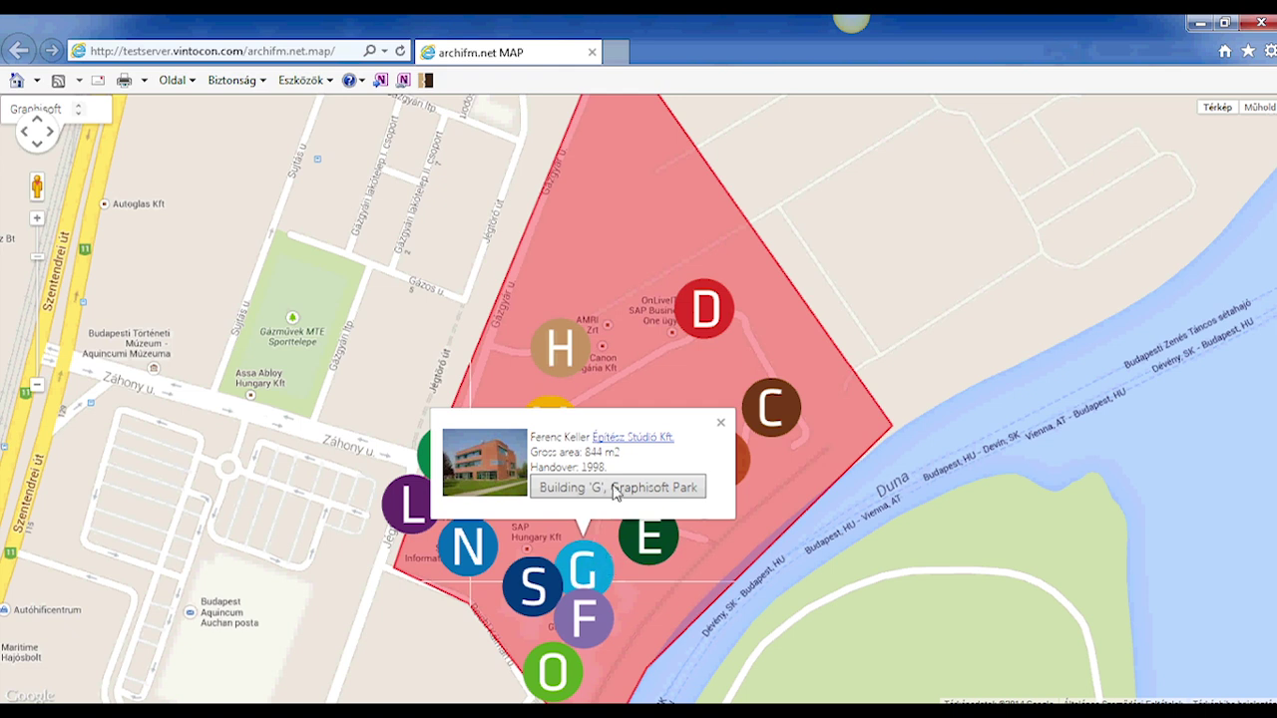
left_click(615, 488)
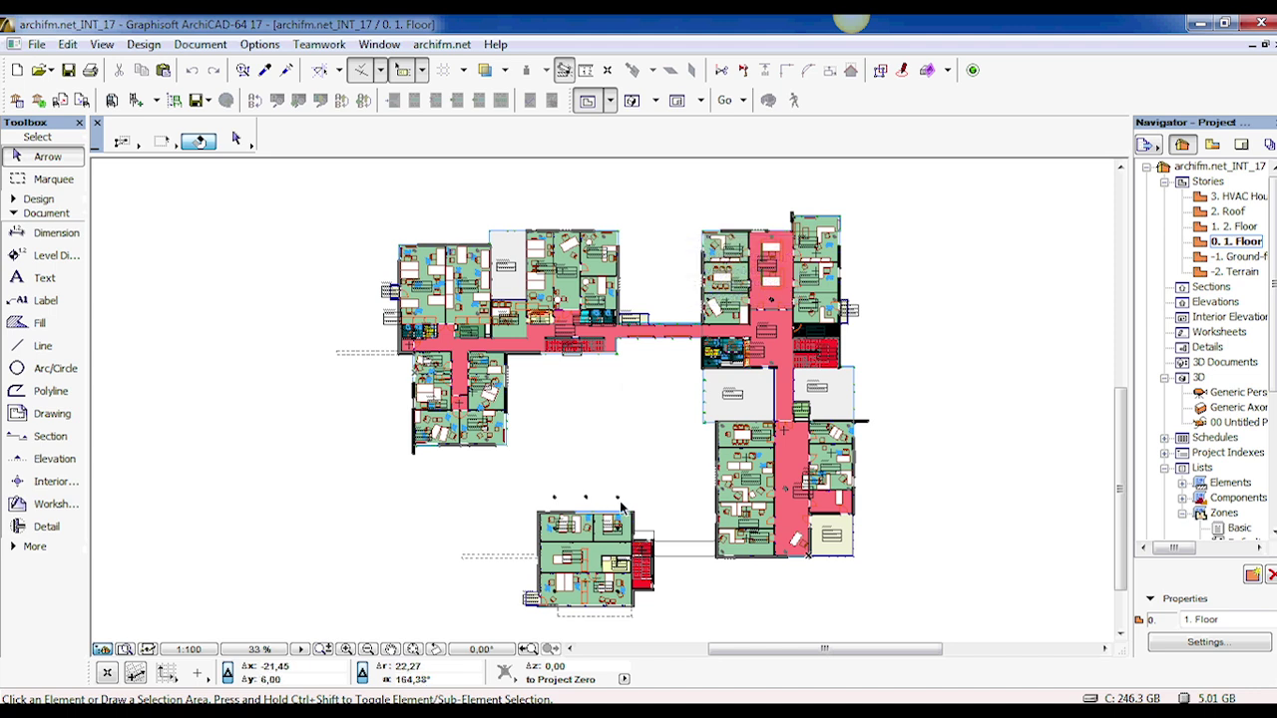
Step: Switch the 1. Floor plan to the Ceiling layer combination
scroll(621, 574, "up", 1)
scroll(621, 575, "up", 1)
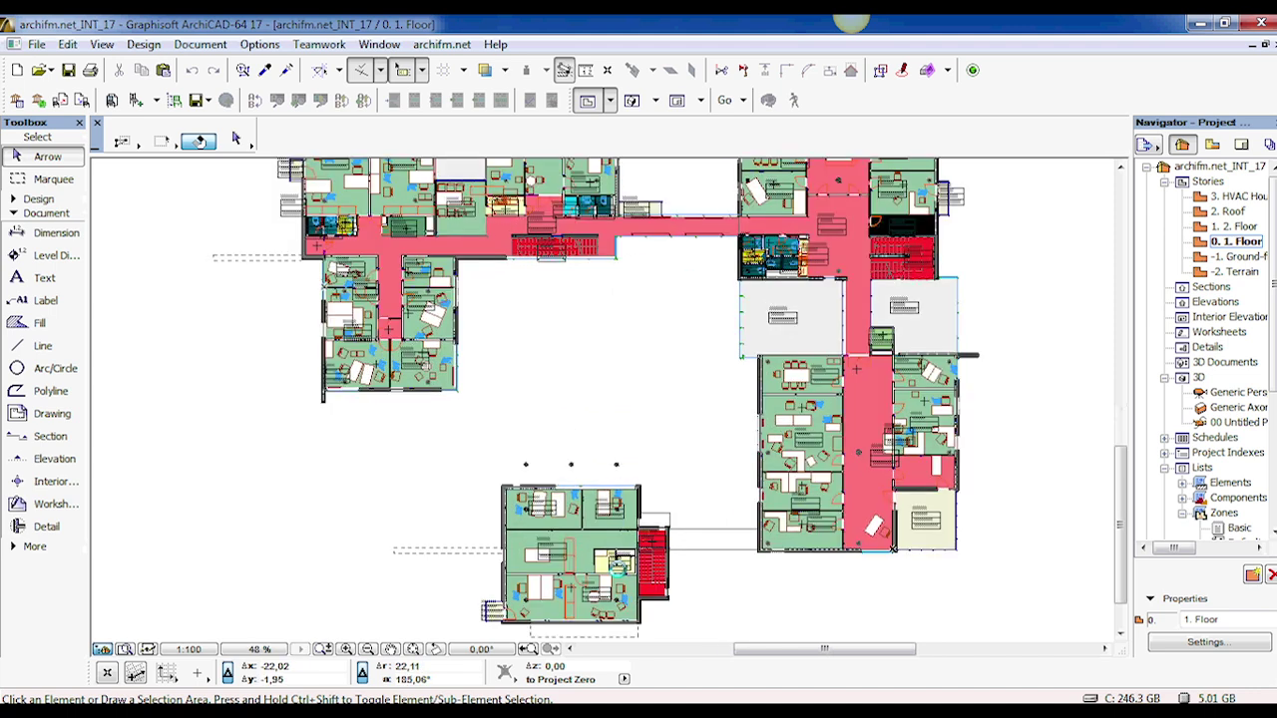
left_click(210, 43)
mouse_move(239, 197)
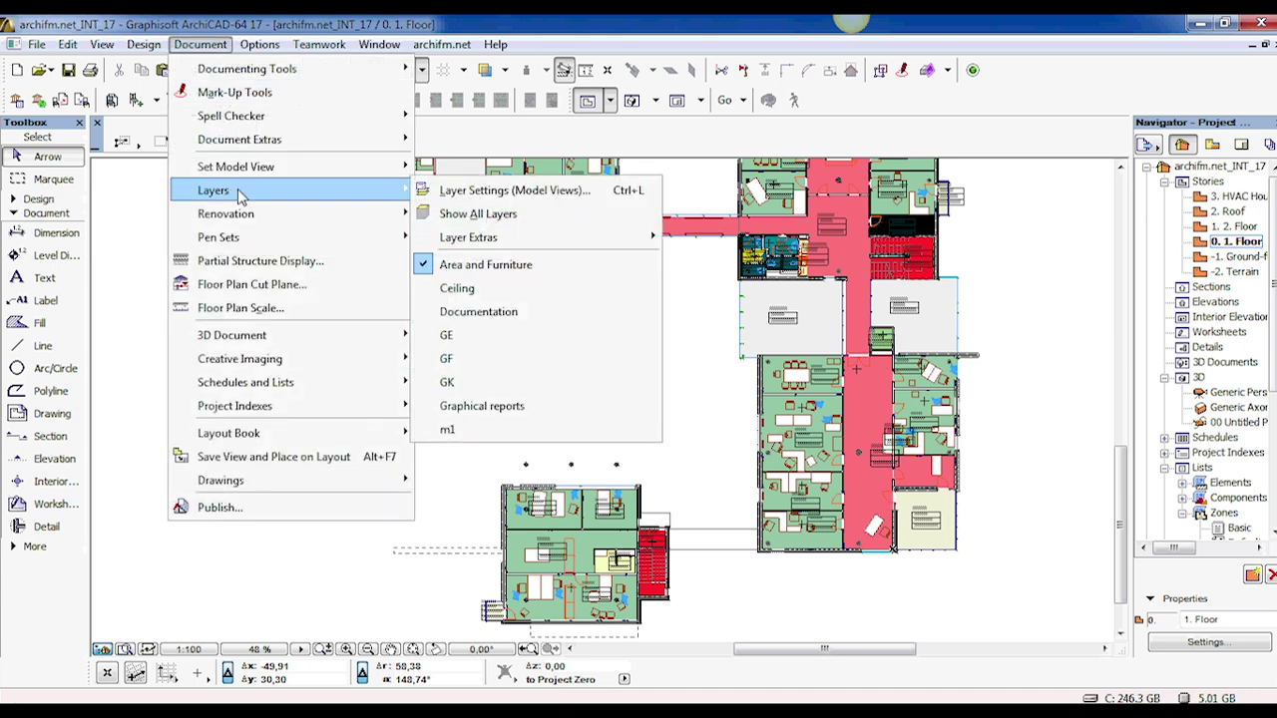
left_click(501, 290)
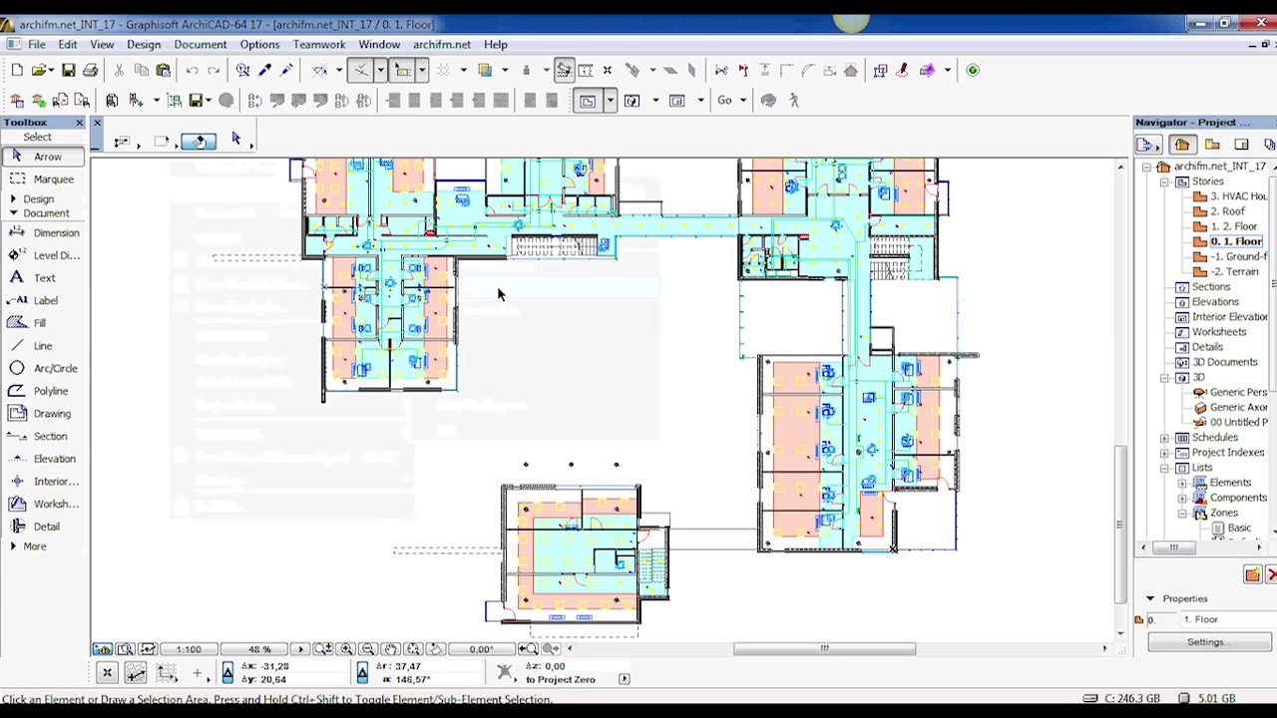
Step: Marquee most of the upper part of the small detached block and show that area in 3D, viewed into its cut-open interior
scroll(628, 559, "up", 3)
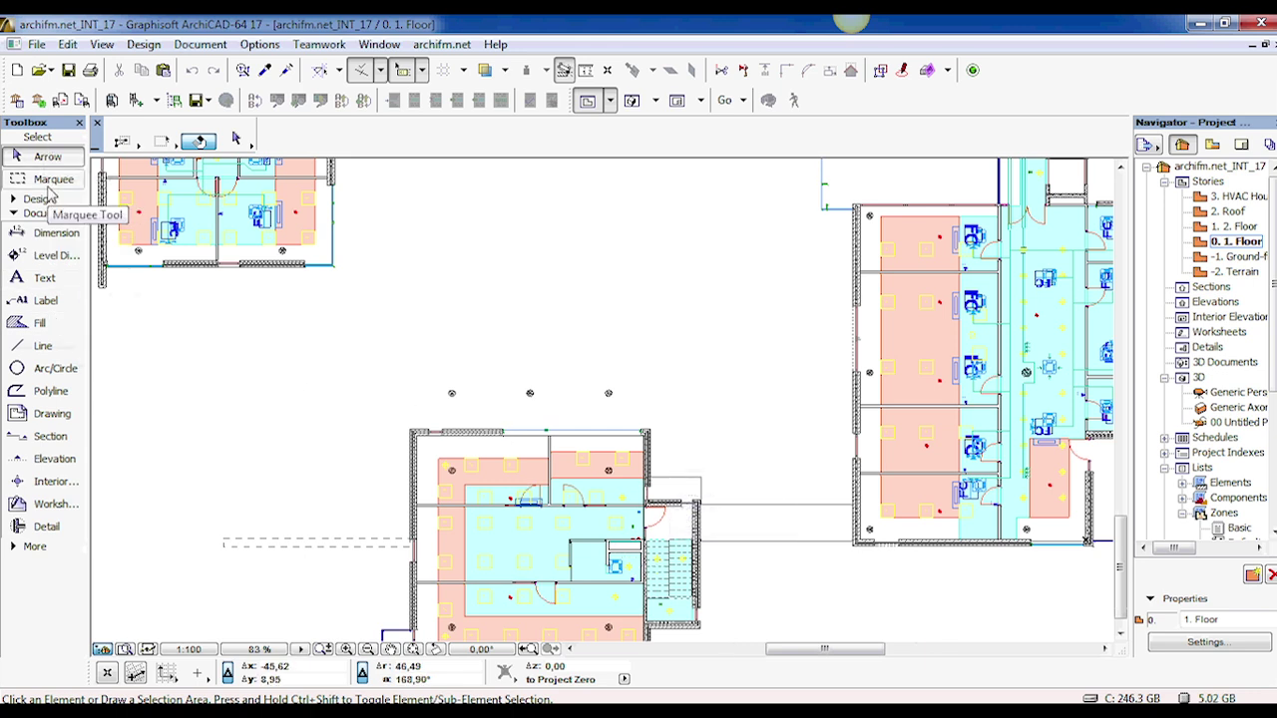
left_click(47, 186)
left_click(381, 397)
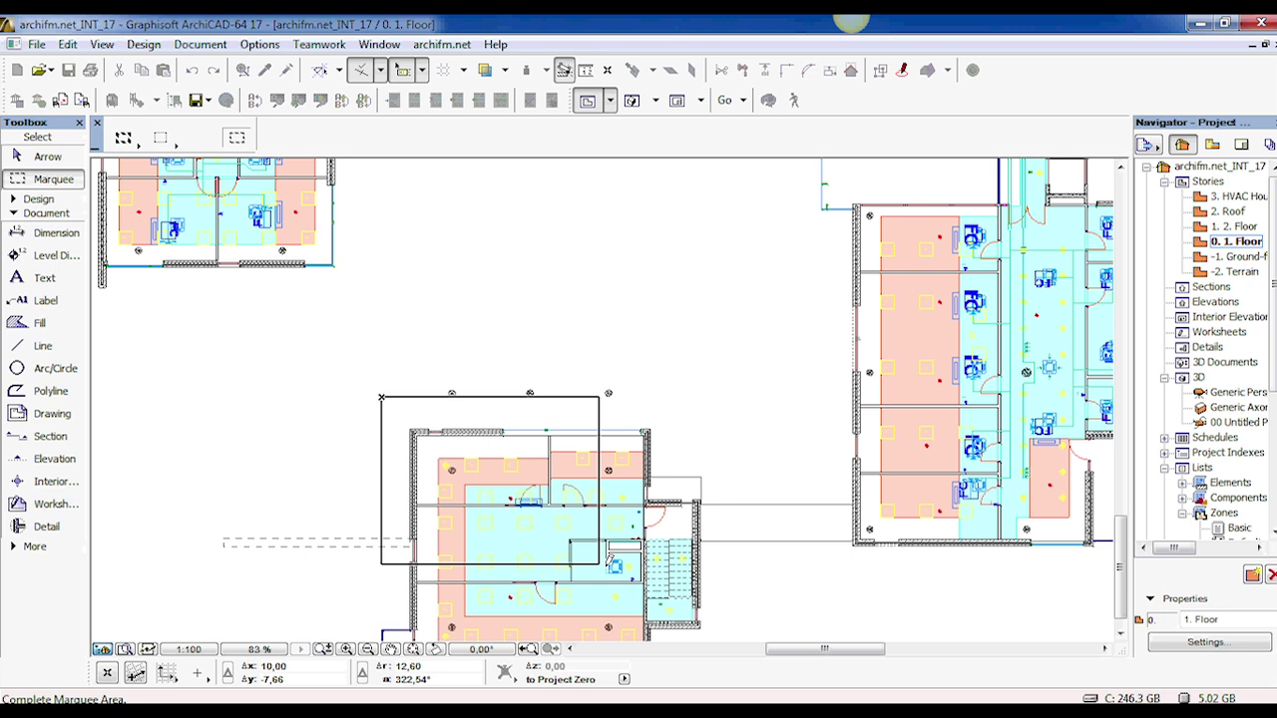
left_click(632, 570)
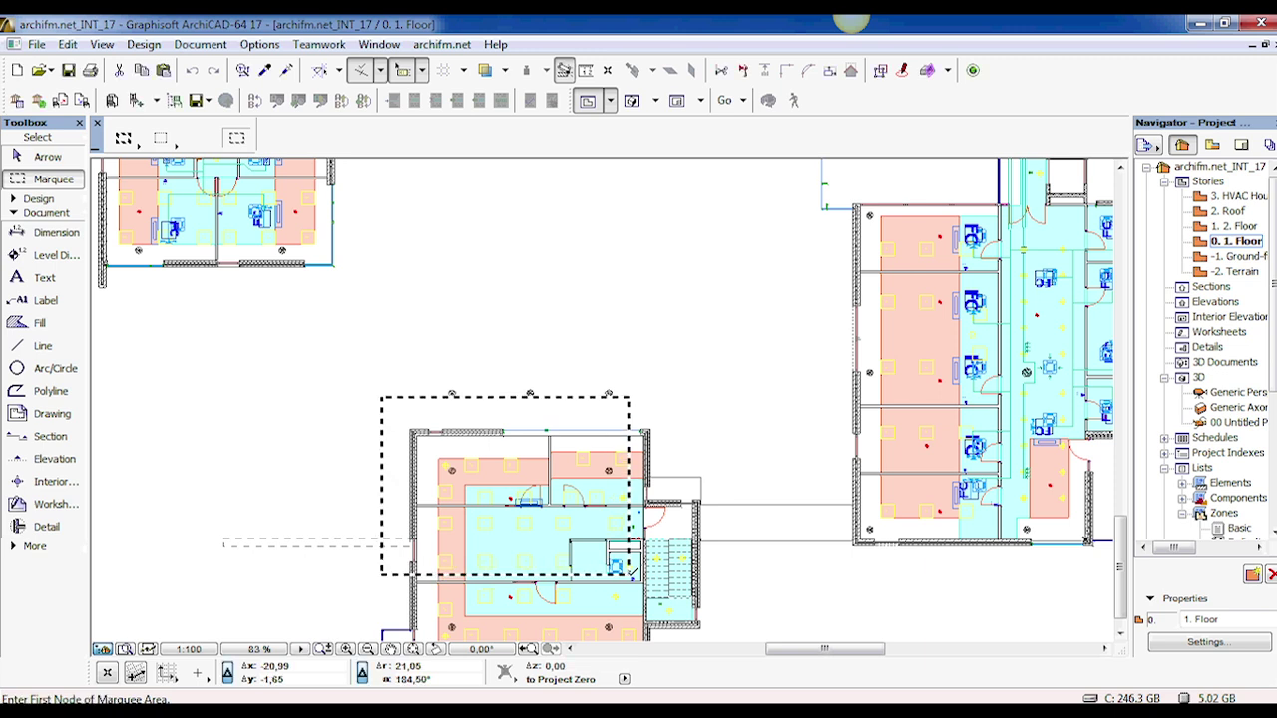
right_click(399, 417)
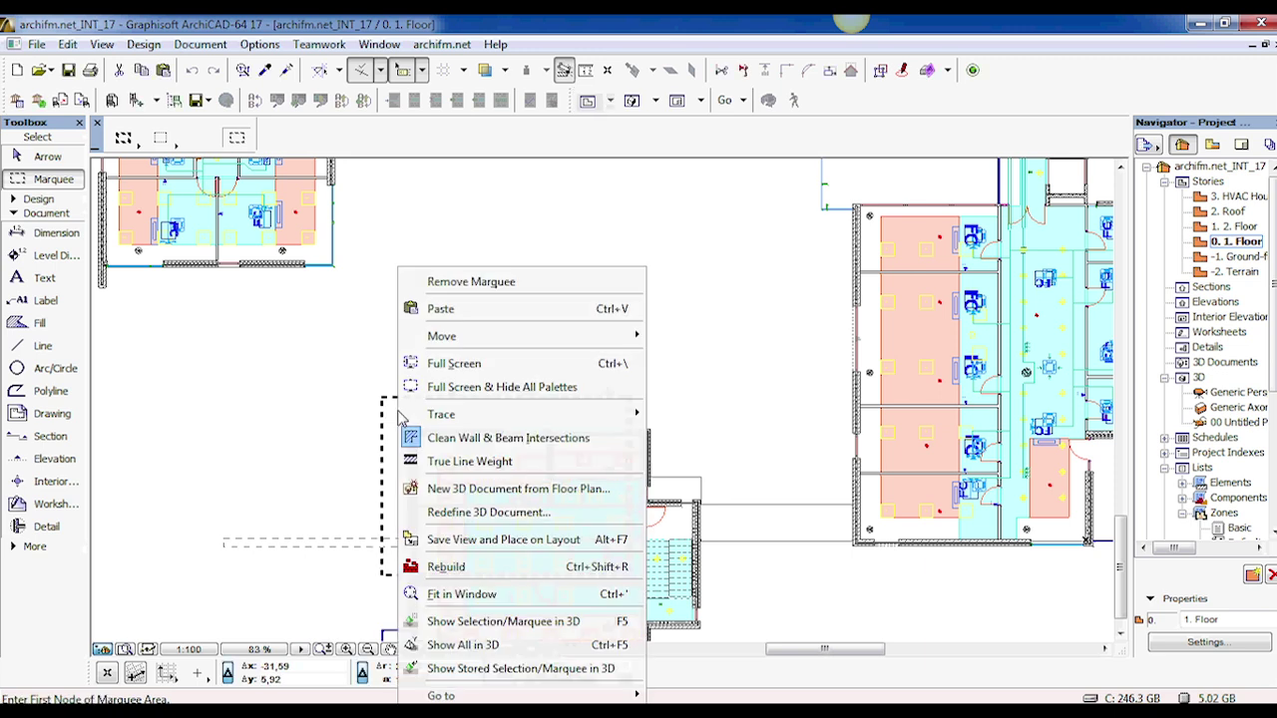
left_click(504, 624)
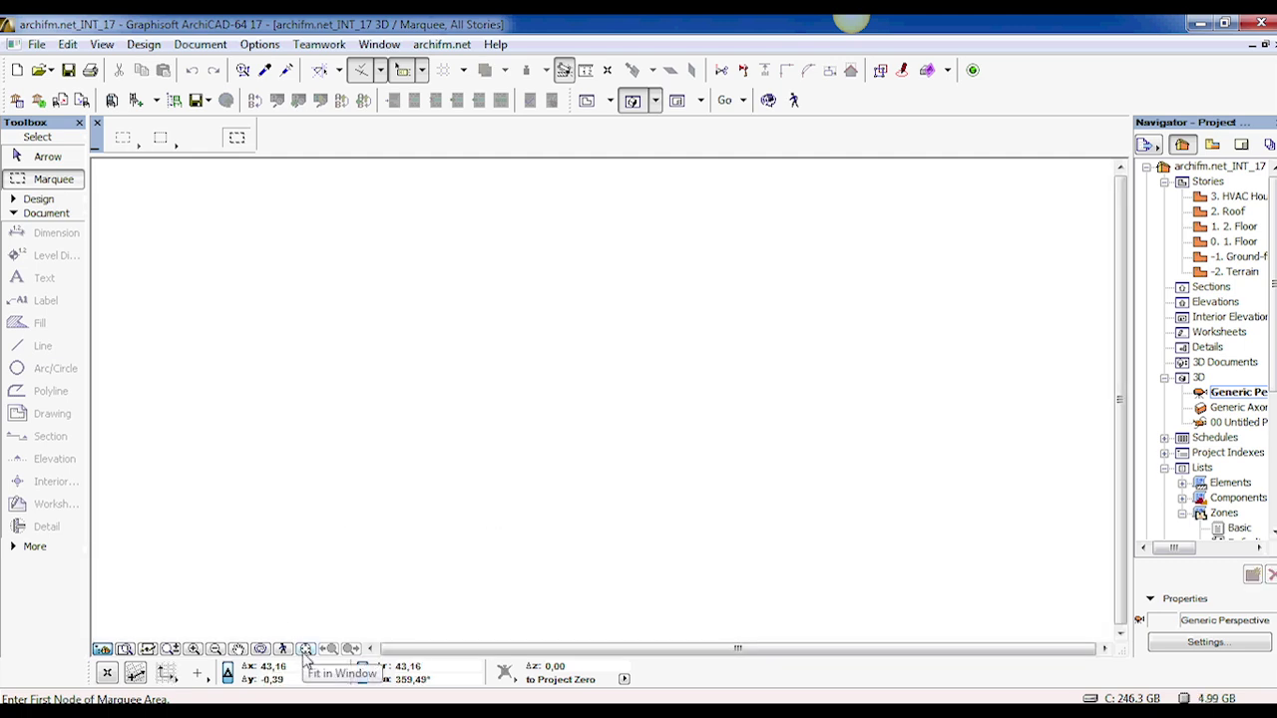
left_click(261, 649)
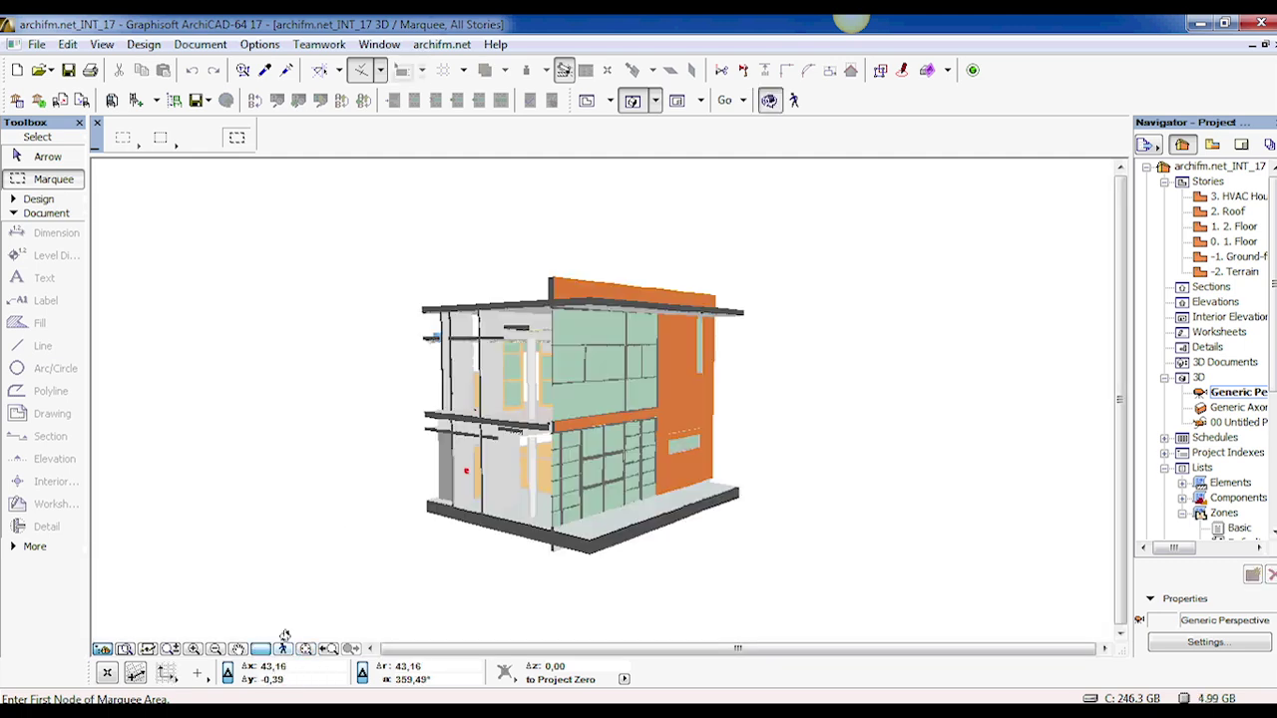
left_click_drag(309, 496, 627, 411)
scroll(628, 412, "up", 6)
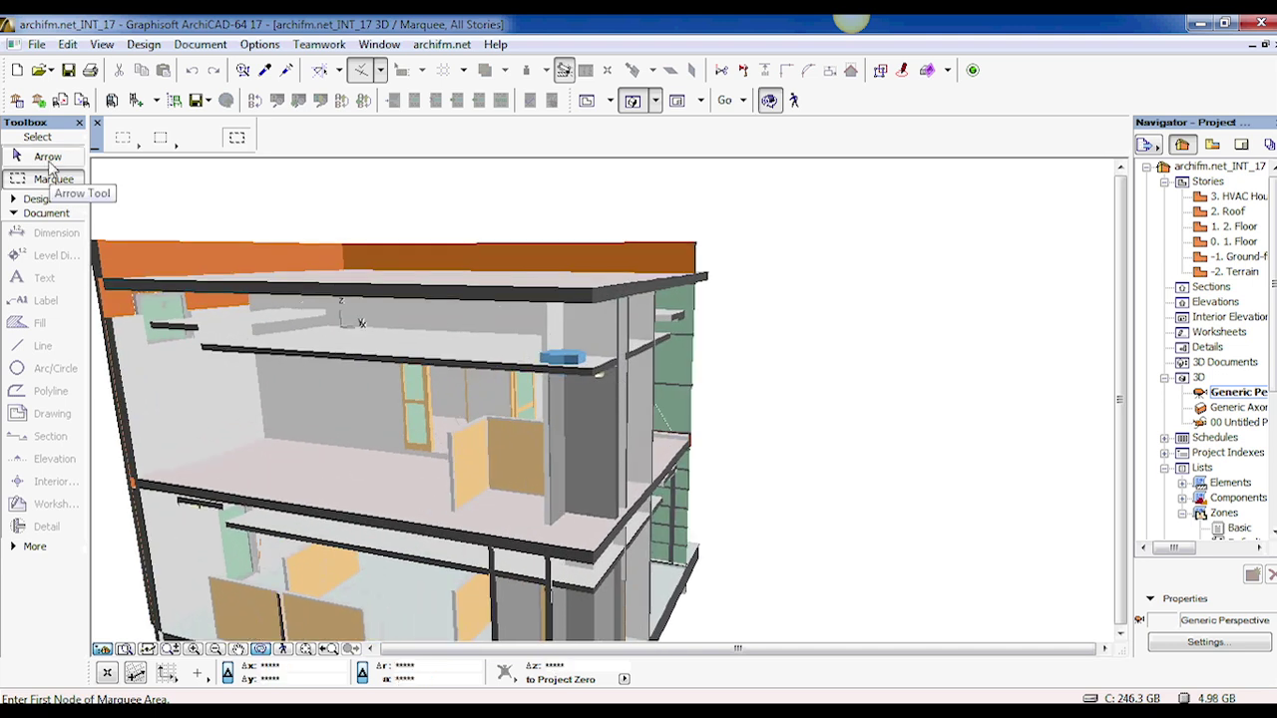
Step: Connect the model to archifm.net and close its start page to return to the 3D view
left_click(47, 158)
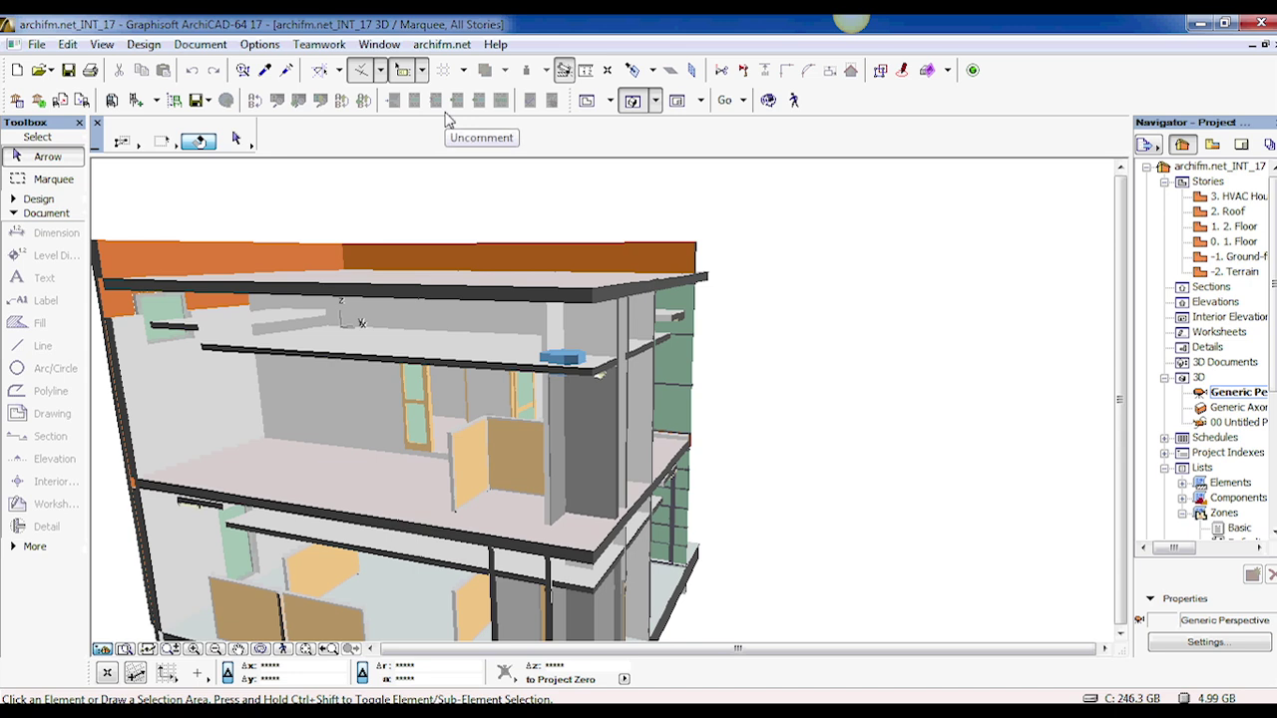
left_click(451, 45)
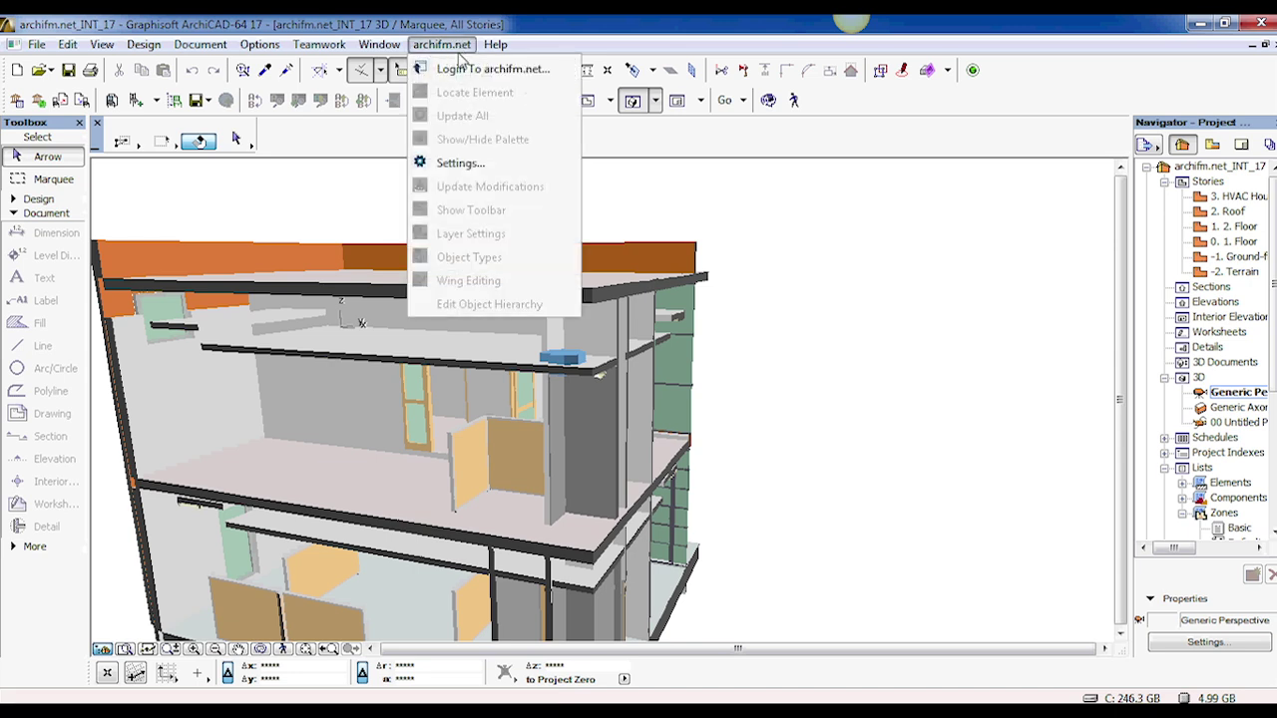
left_click(466, 70)
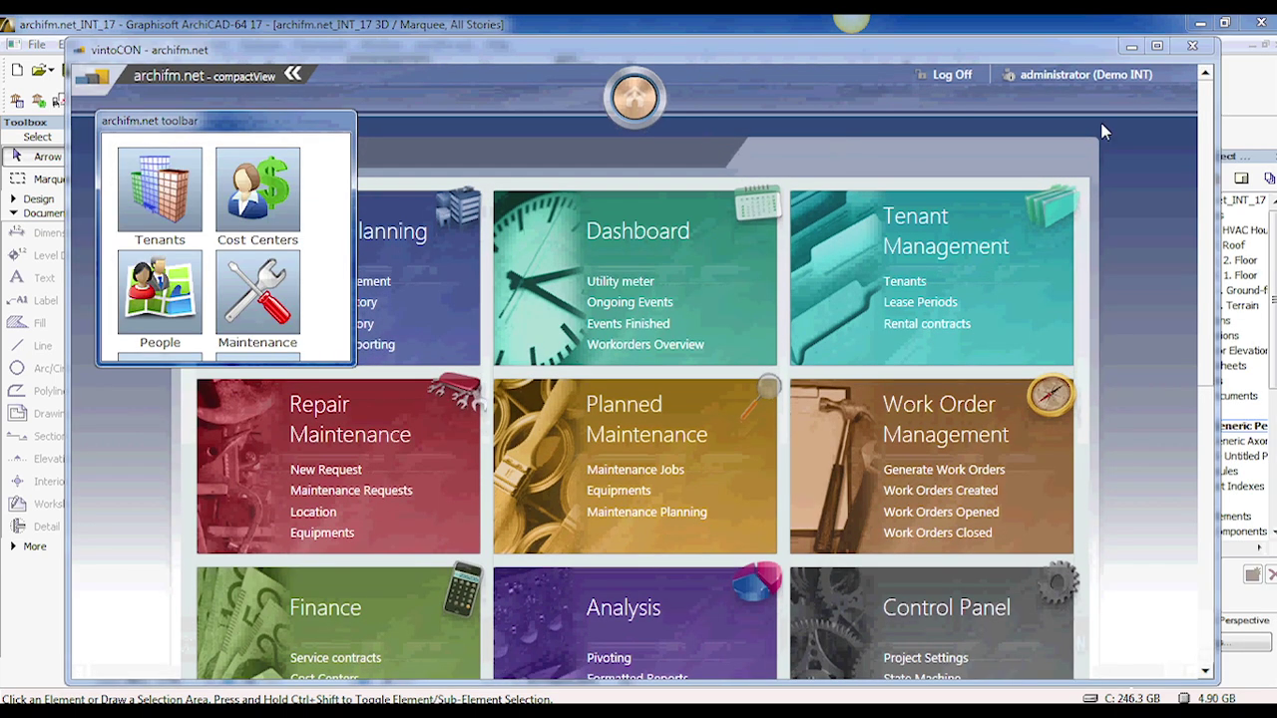
left_click(1193, 46)
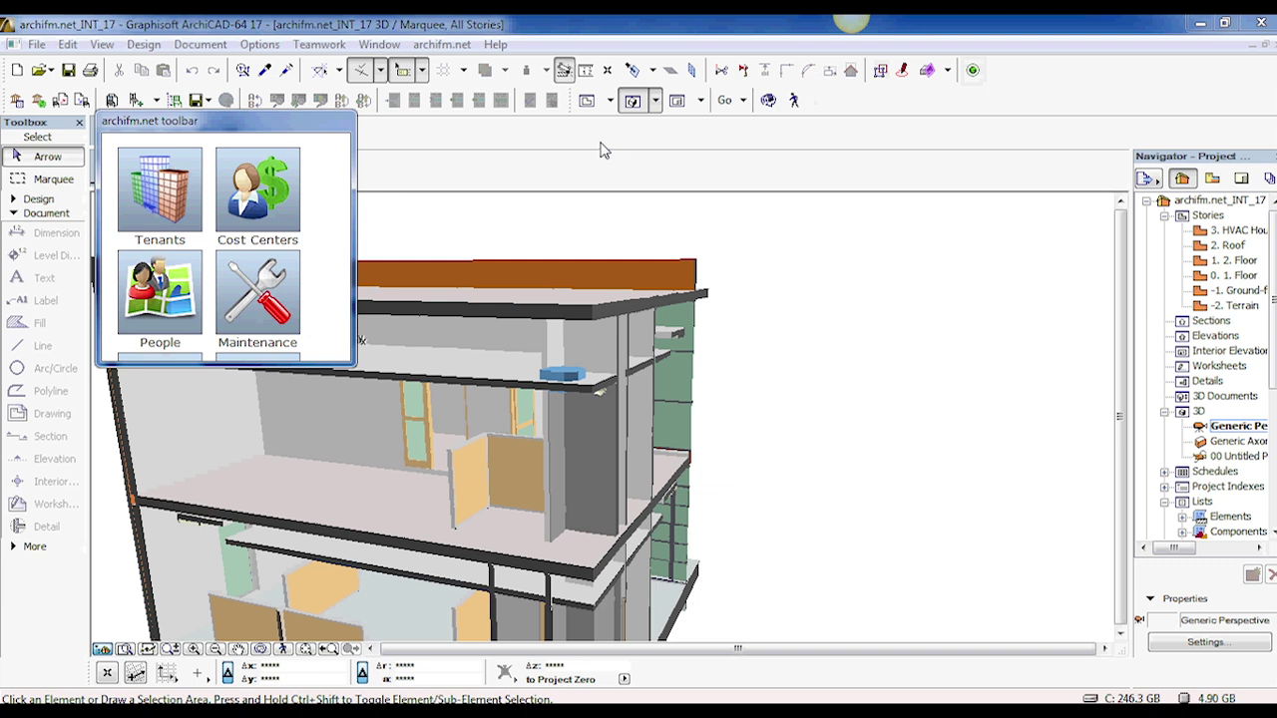
Step: Select the blue ceiling cassette air conditioner on the upper storey and locate its asset record in archifm.net
left_click(577, 387)
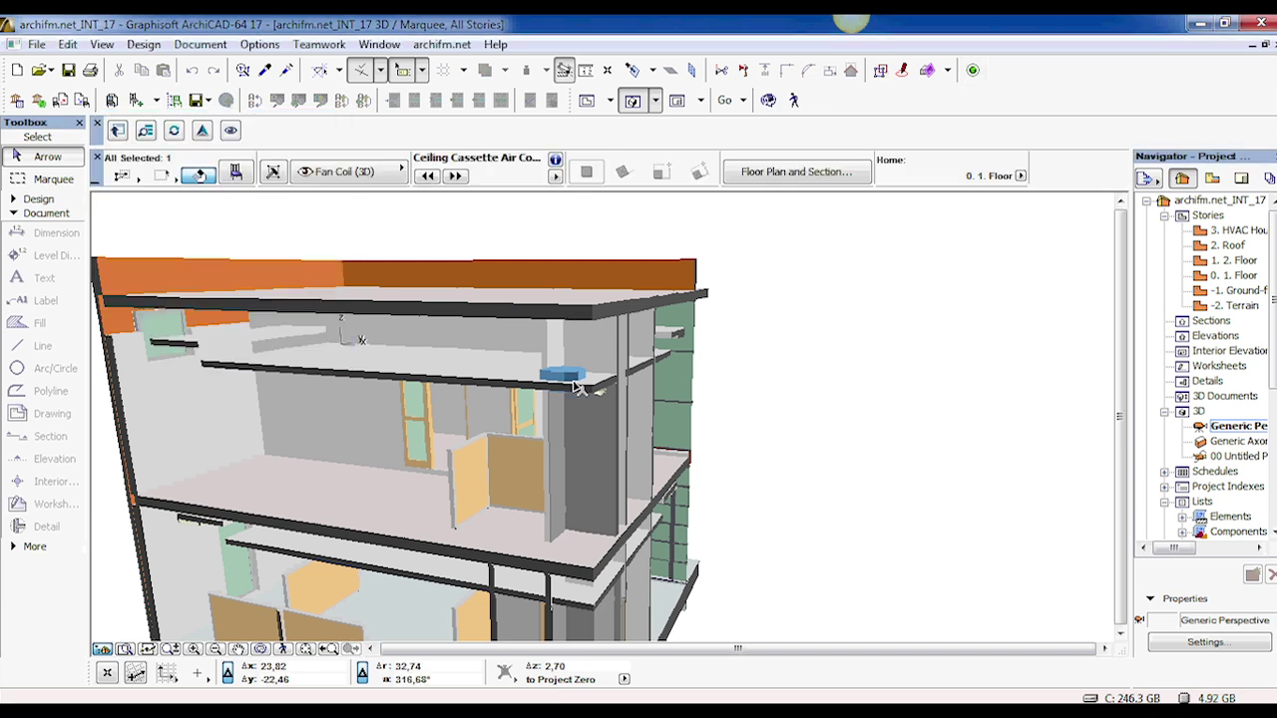
left_click(442, 46)
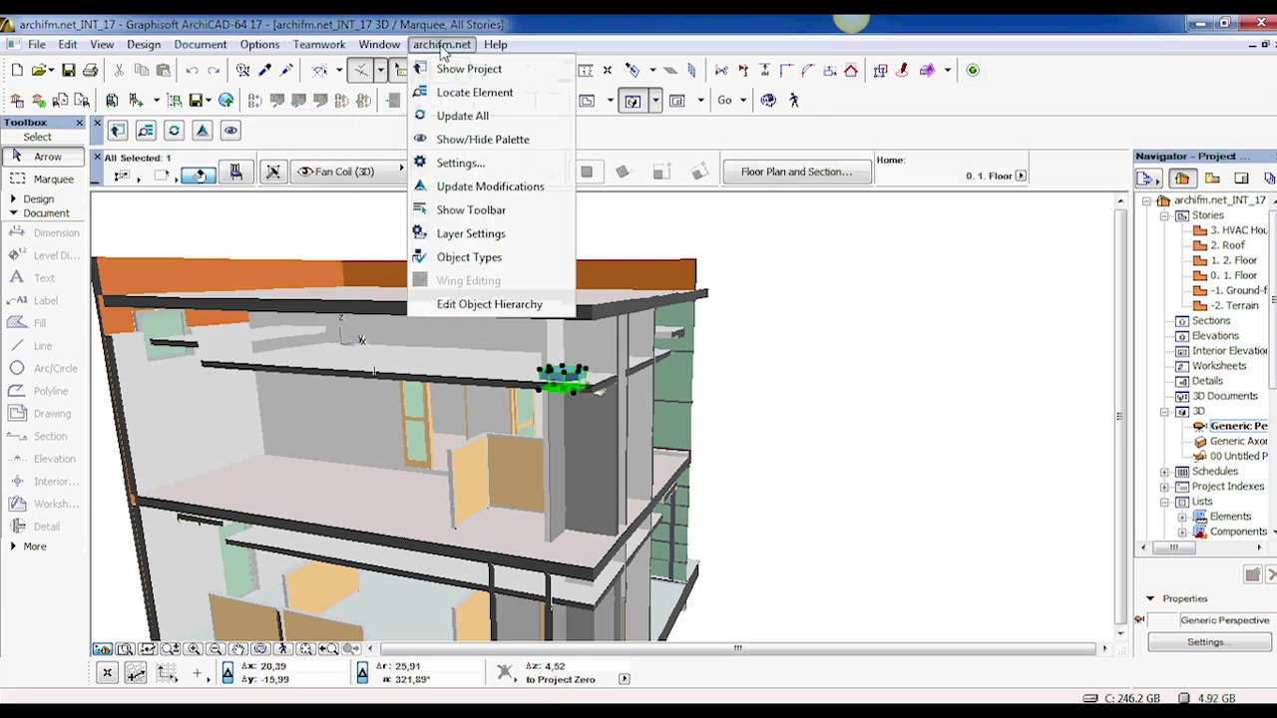
left_click(460, 93)
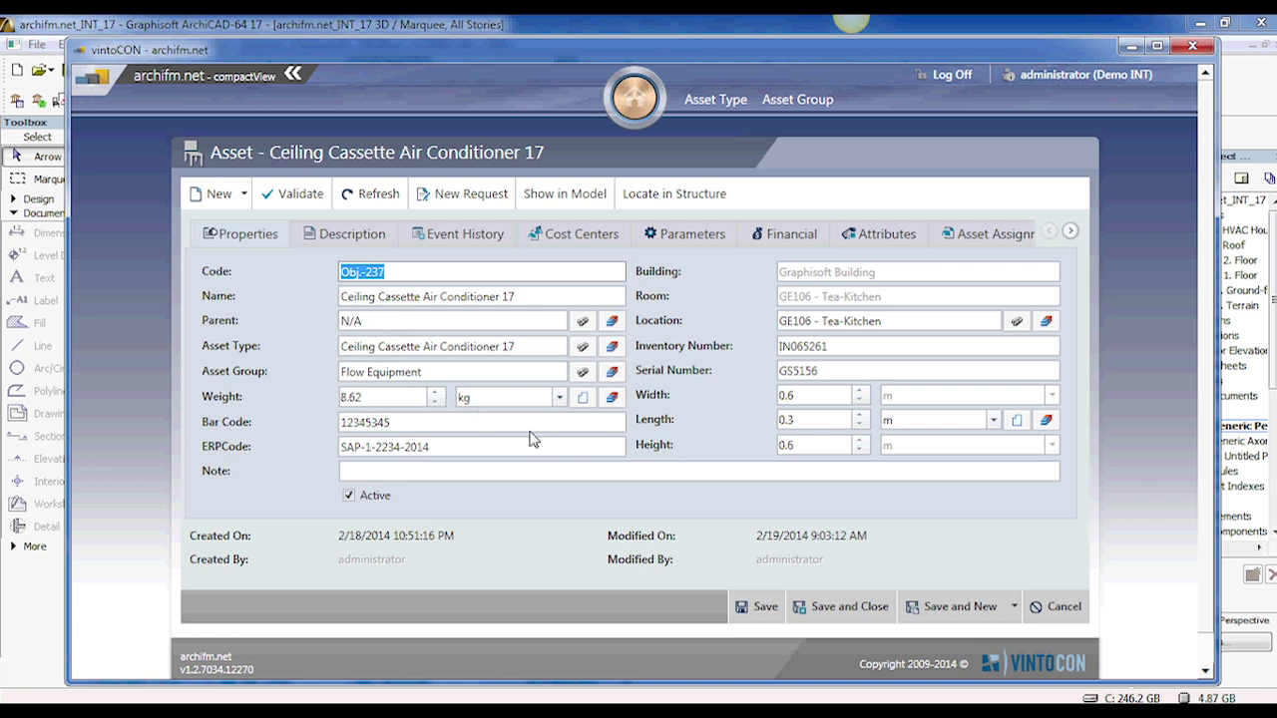
Step: Review the air conditioner's description, photo, attachments and event history in an enlarged asset window
left_click(363, 240)
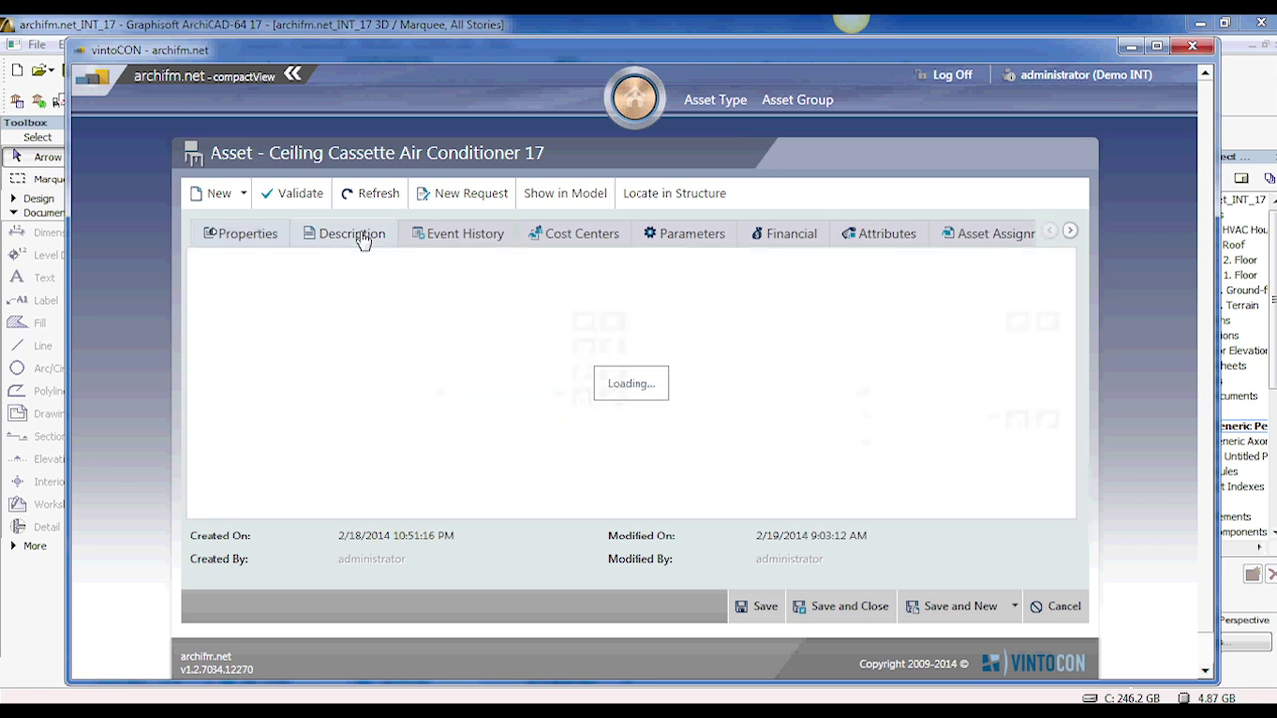
left_click(1157, 45)
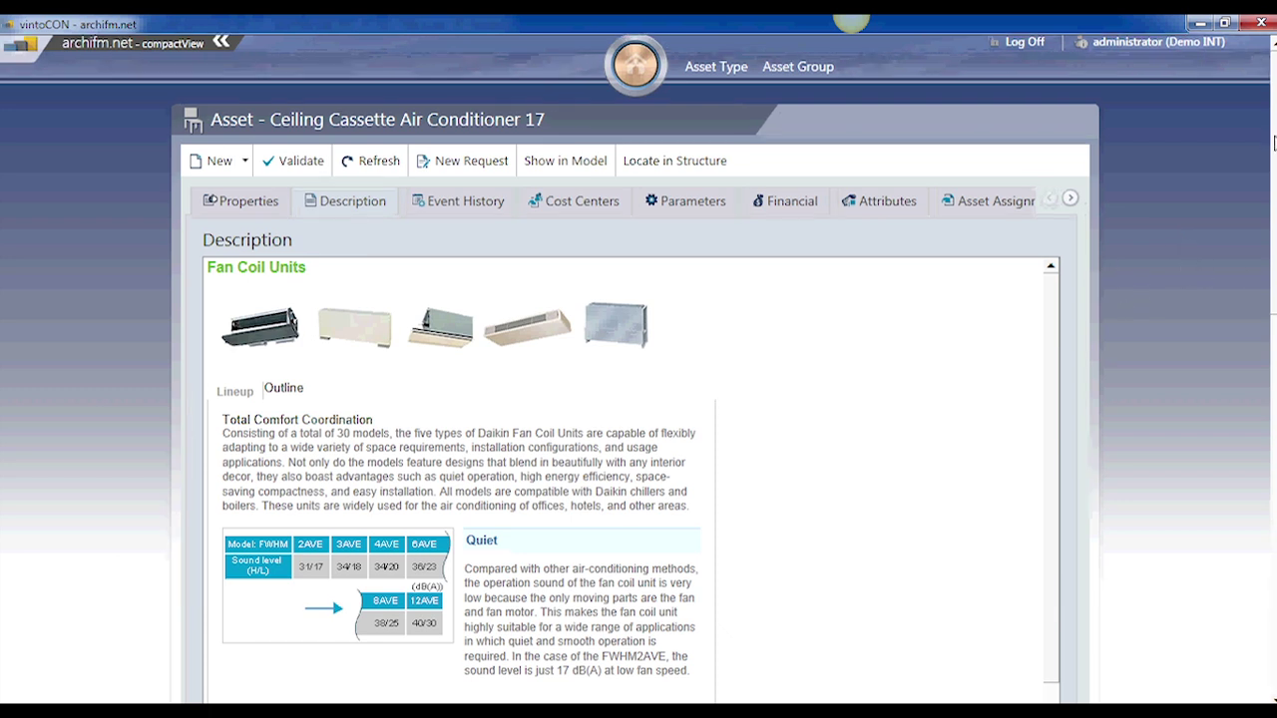
scroll(1274, 141, "down", 3)
scroll(1274, 140, "down", 5)
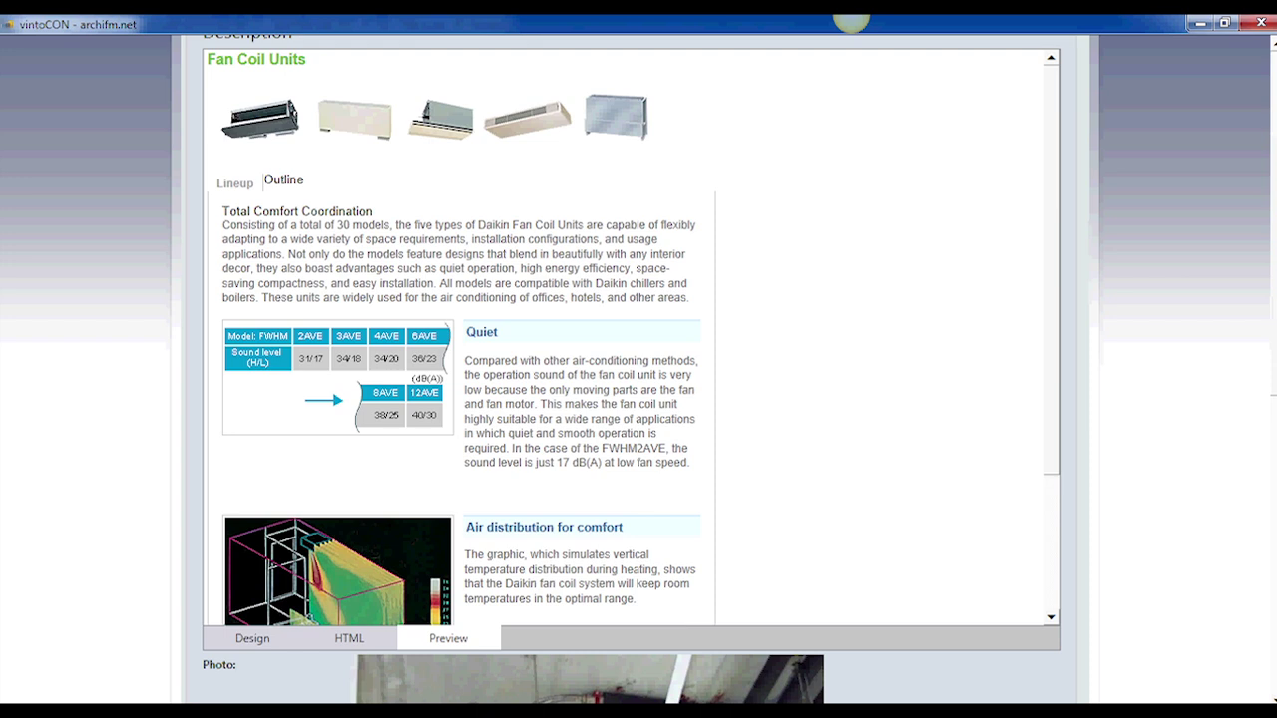
scroll(1275, 141, "down", 2)
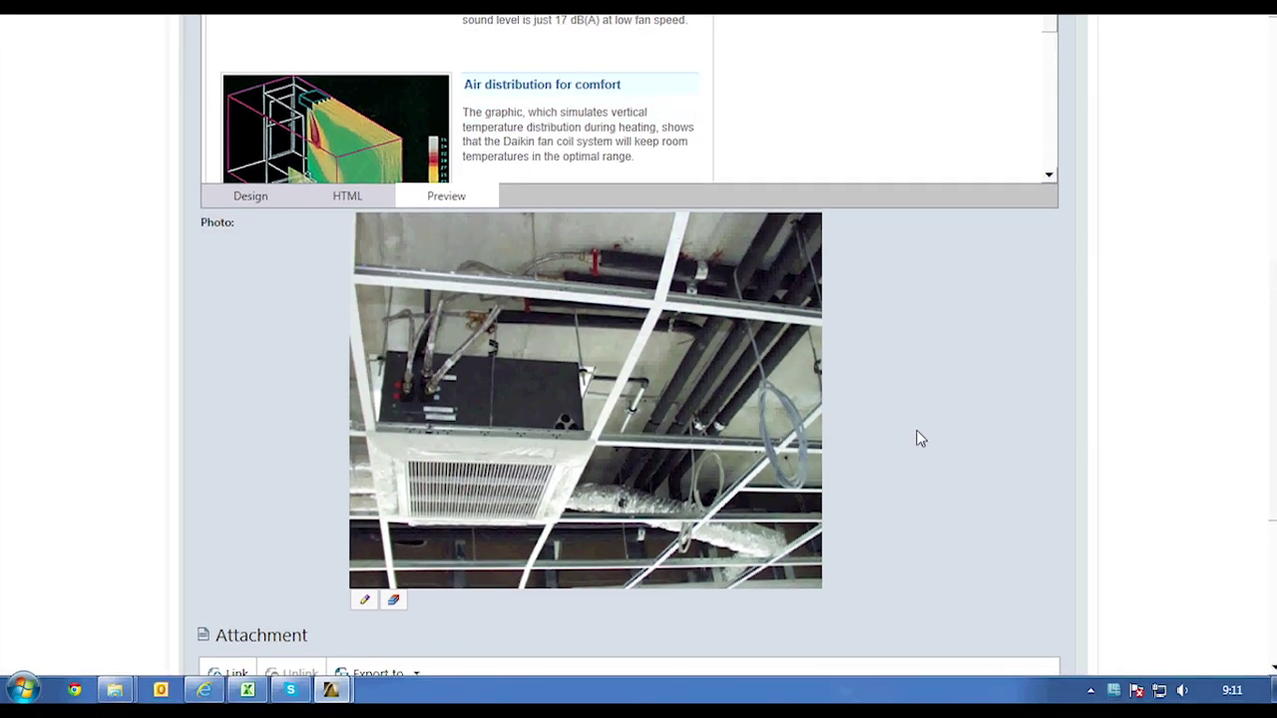
scroll(933, 429, "down", 3)
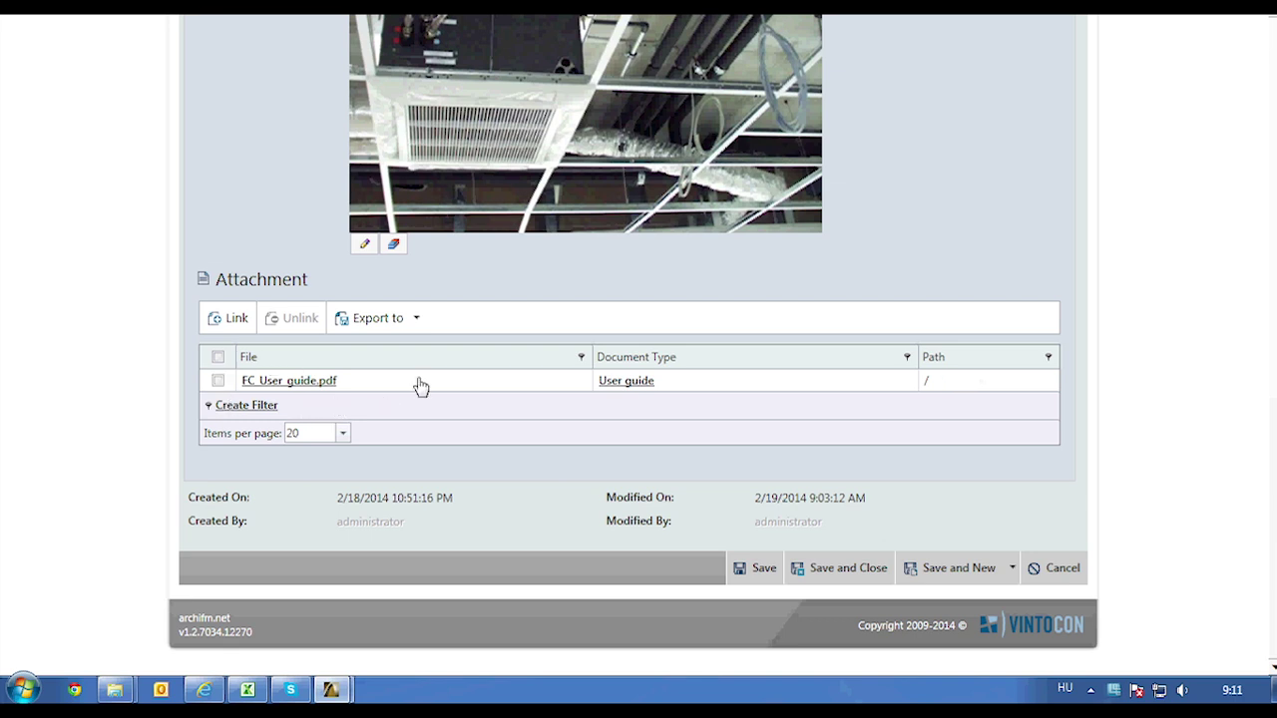
scroll(419, 387, "up", 10)
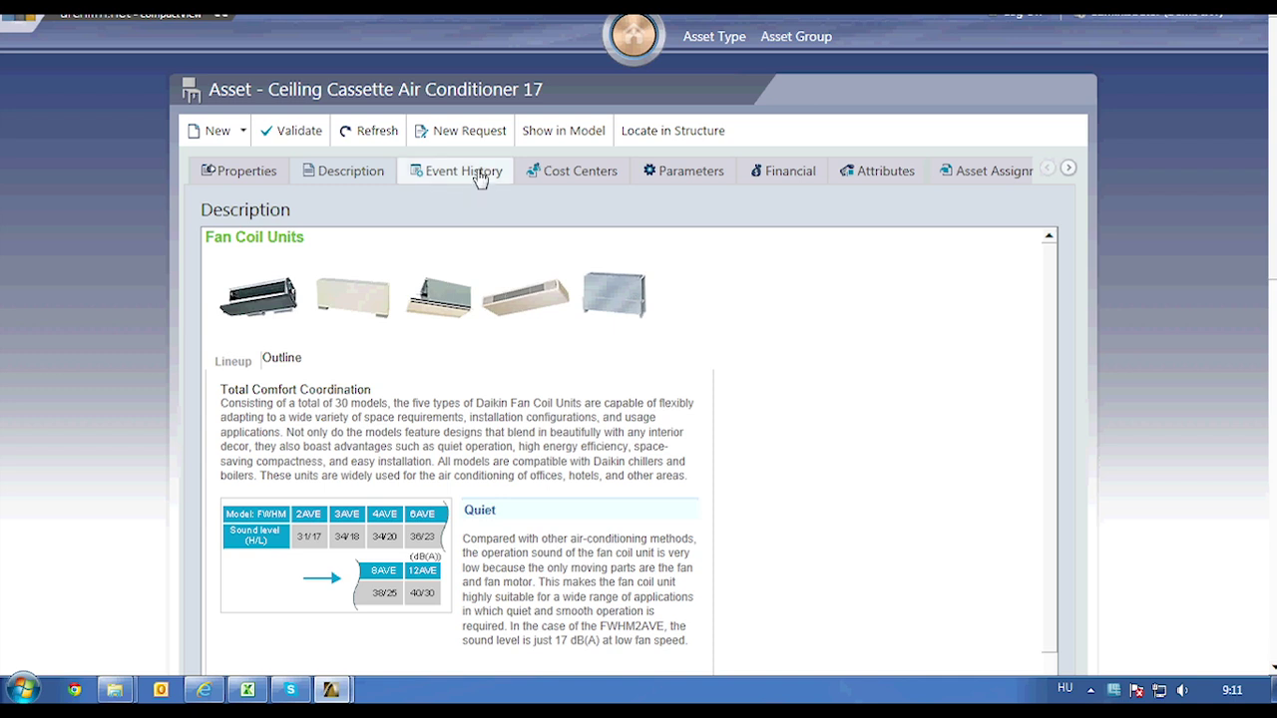
left_click(480, 177)
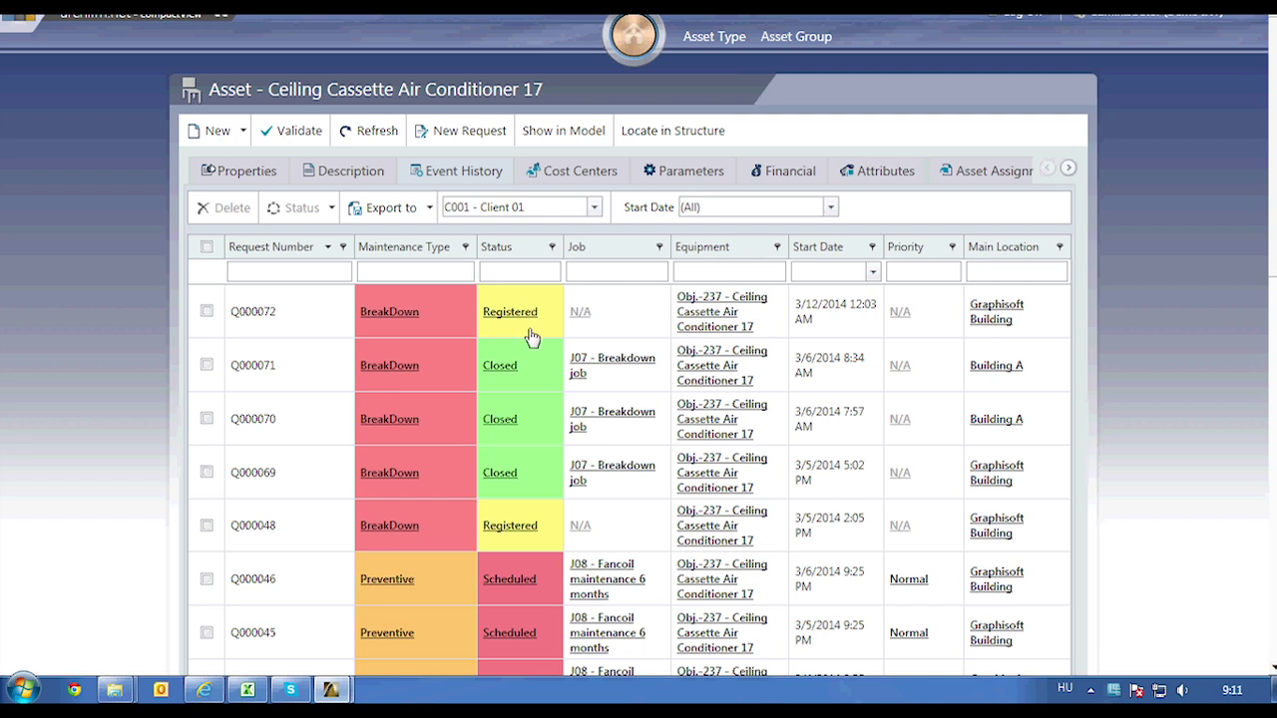
Step: Submit a new maintenance request for the air conditioner with the reporter text "Problem description" and refresh its event history
left_click(471, 140)
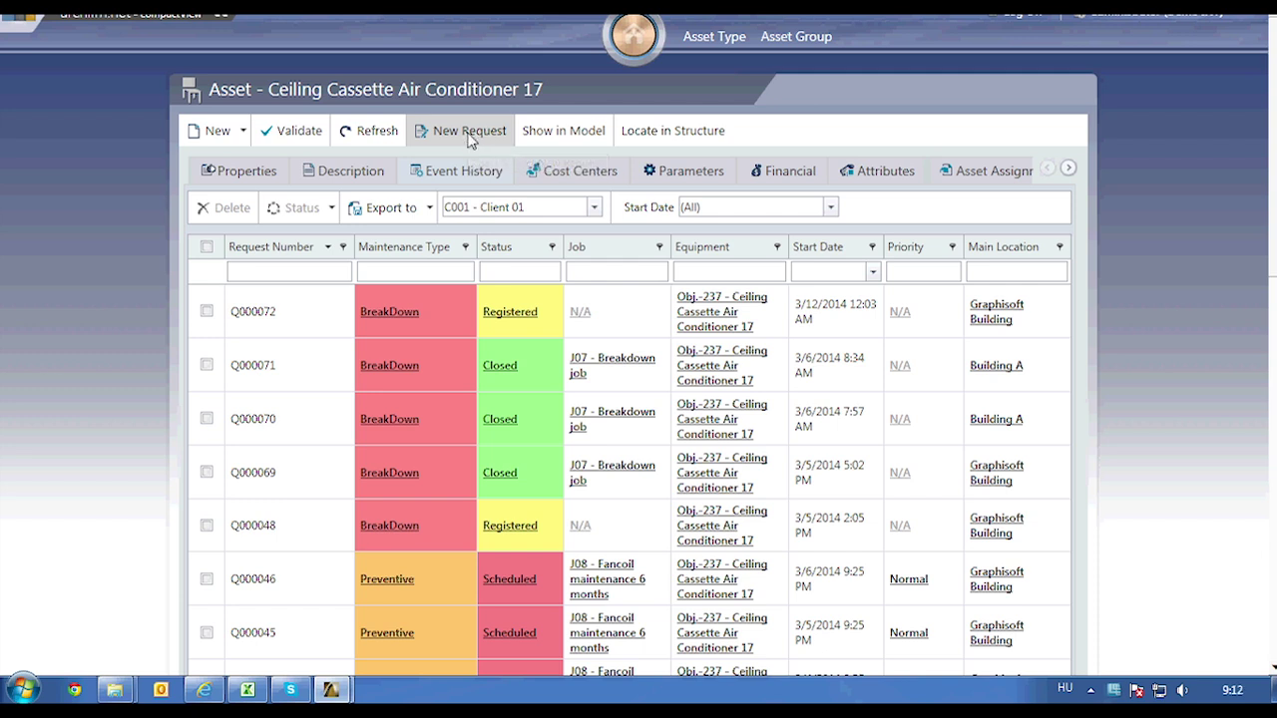
left_click(471, 139)
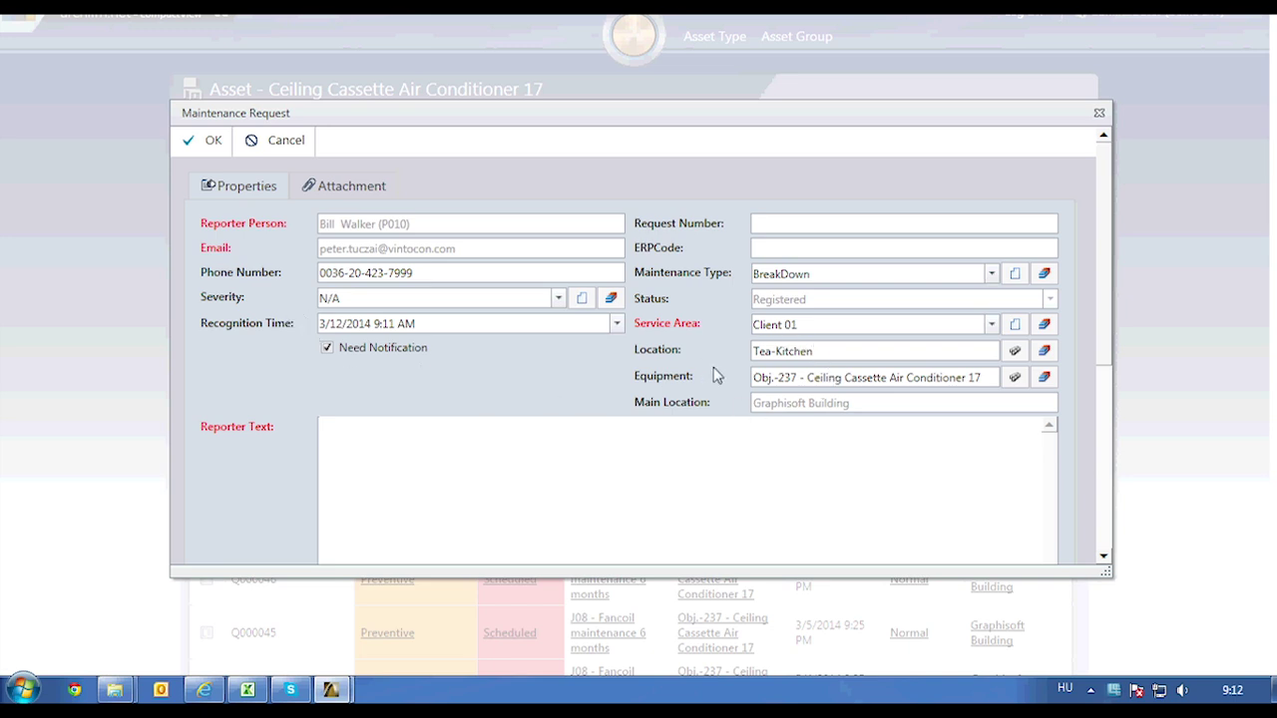
left_click(473, 457)
type("Report")
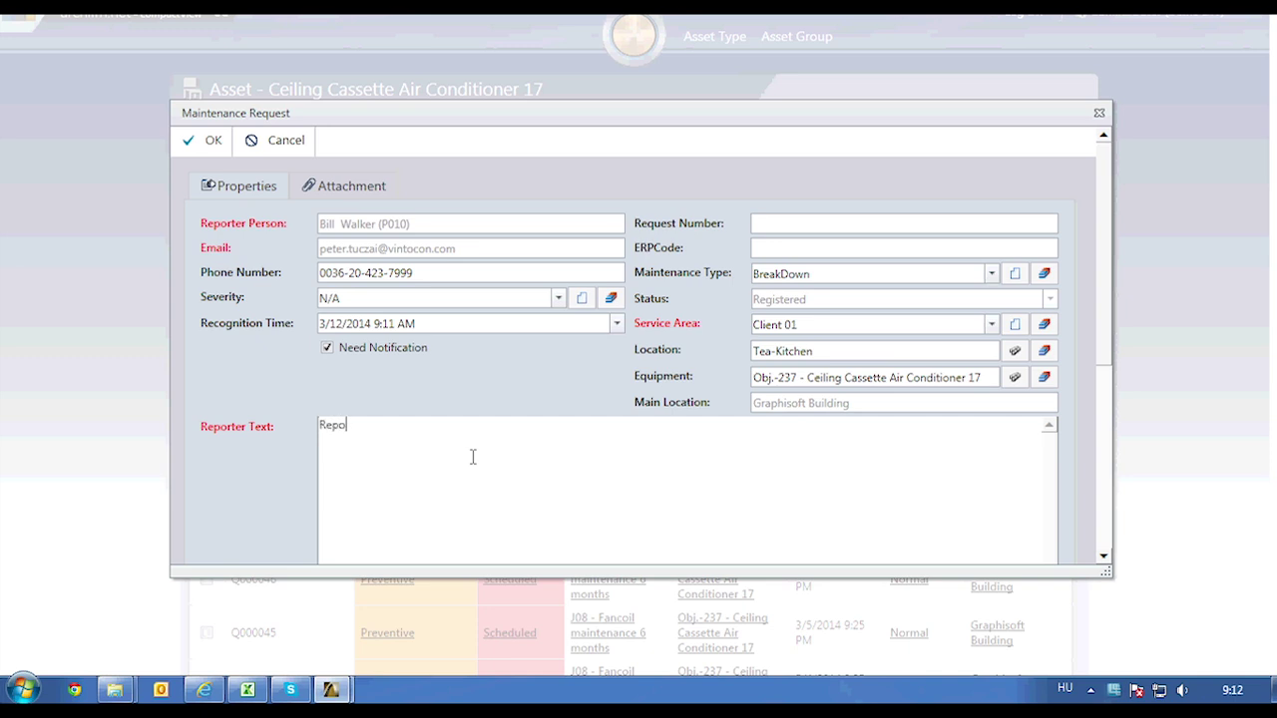
key("BackSpace")
key("BackSpace")
key("BackSpace")
key("BackSpace")
key("BackSpace")
key("BackSpace")
type("Problem description")
left_click(212, 141)
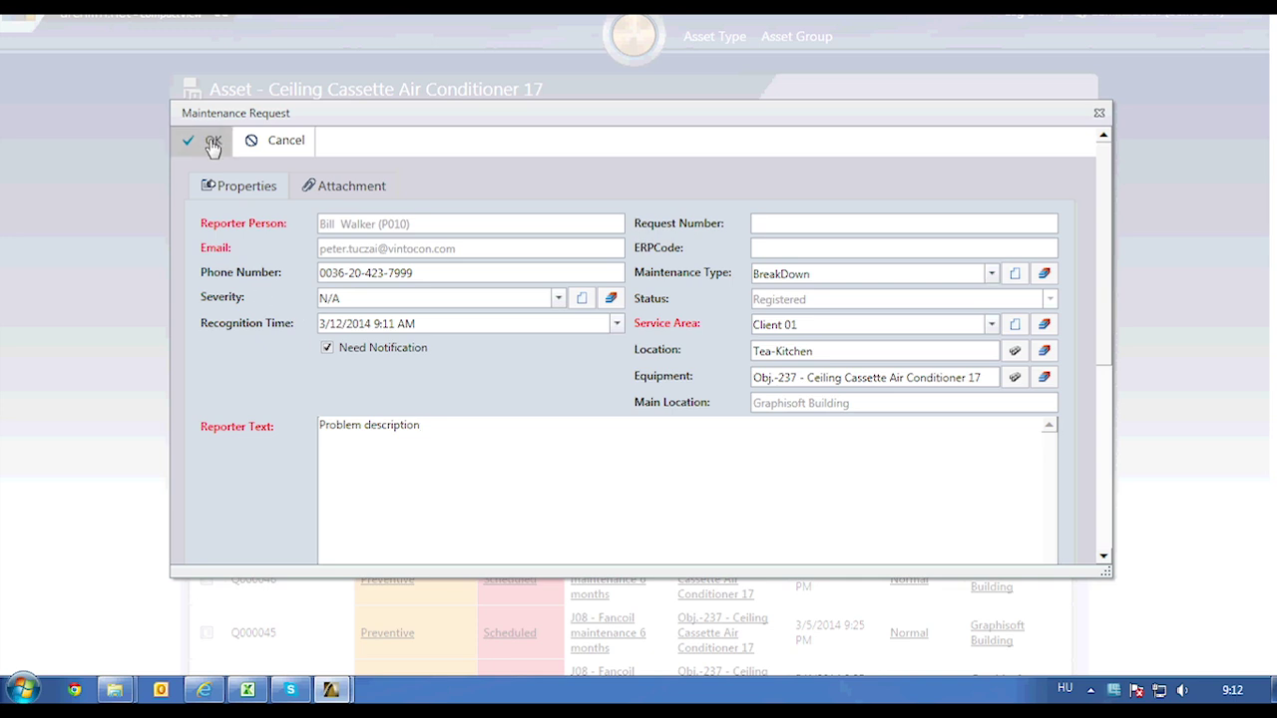
left_click(214, 147)
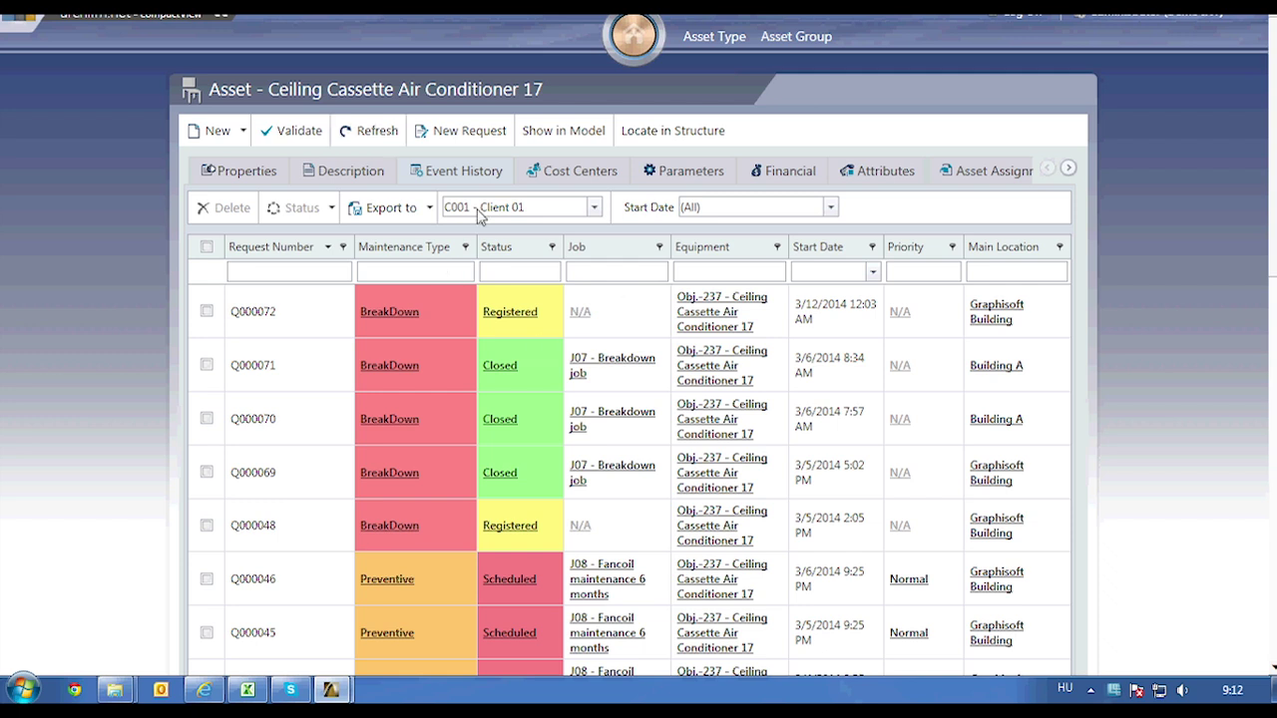
left_click(389, 138)
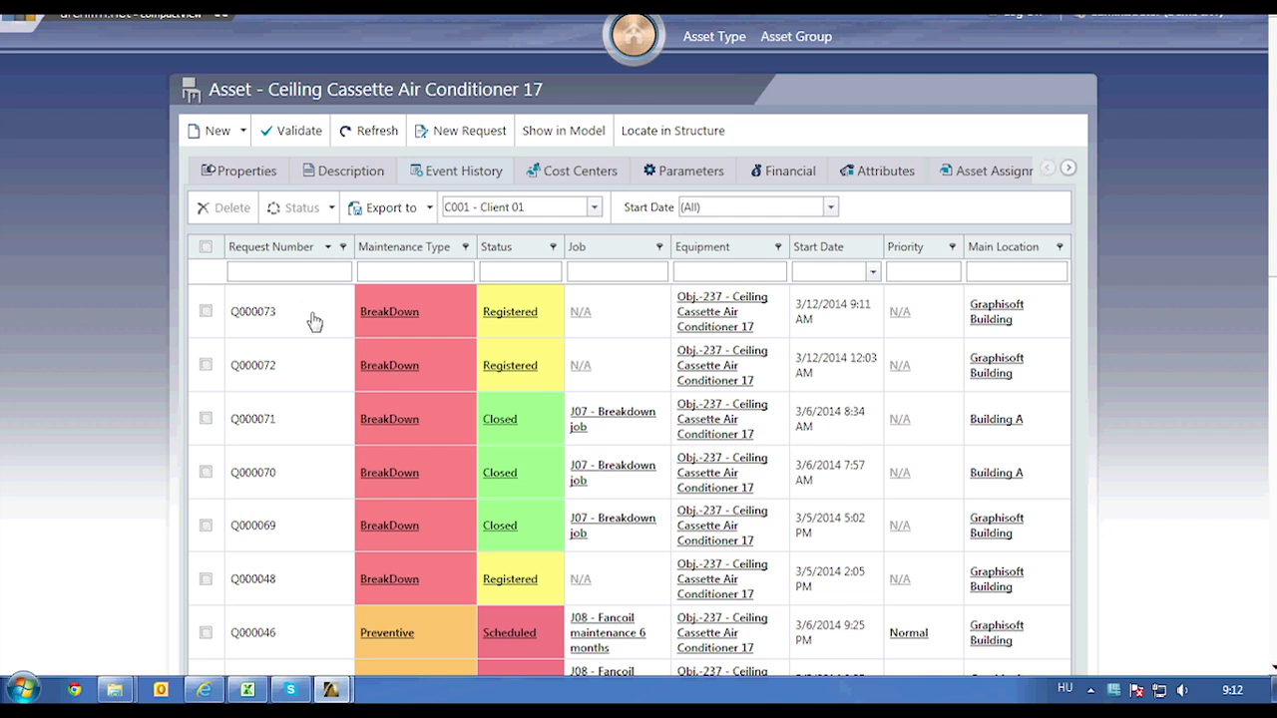
Step: Locate the air conditioner asset in the building structure
left_click(690, 138)
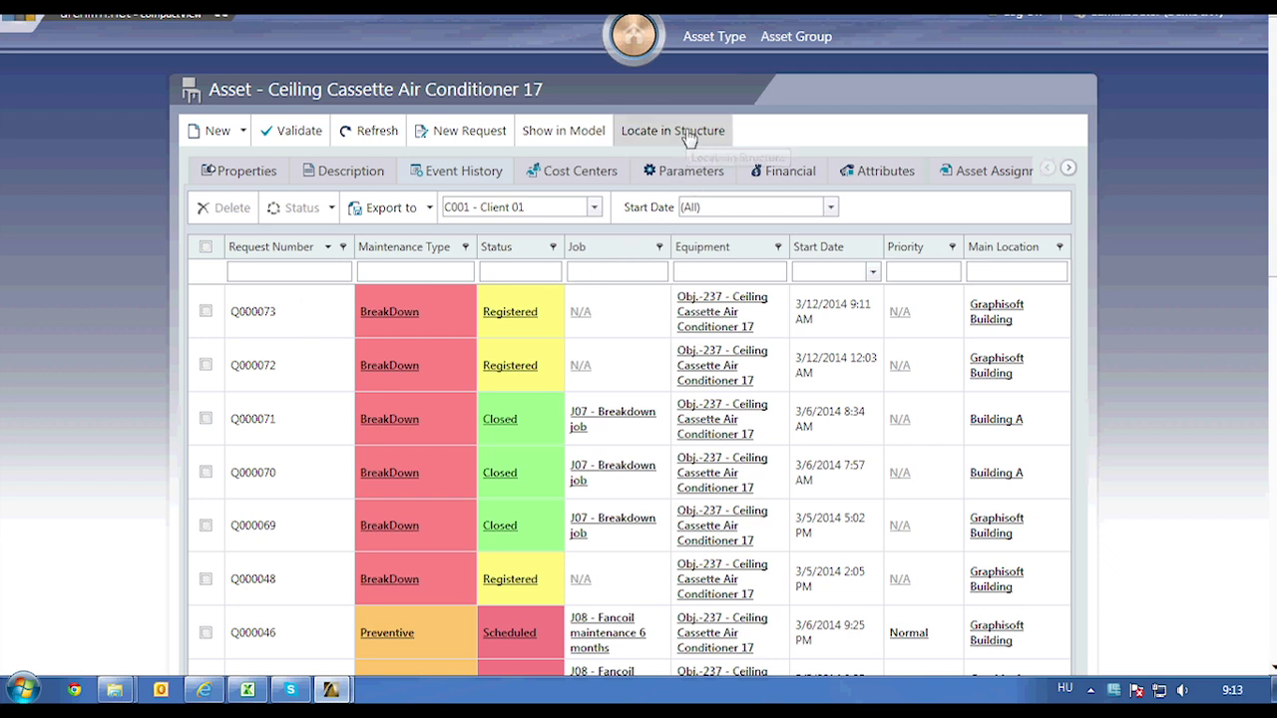